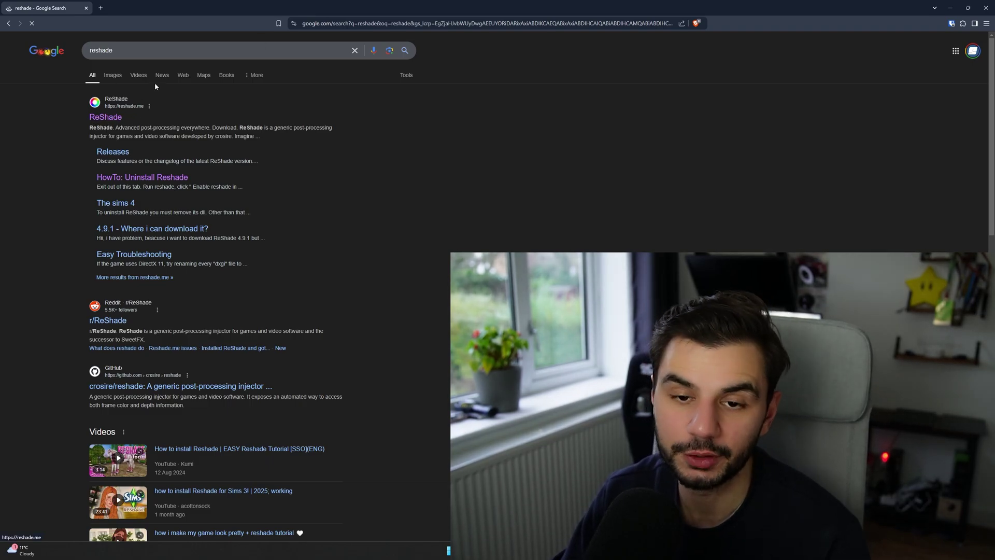
Download the standard ReShade 6.3.3 installer from reshade.me into the Downloads folder and launch it.
left_click(107, 117)
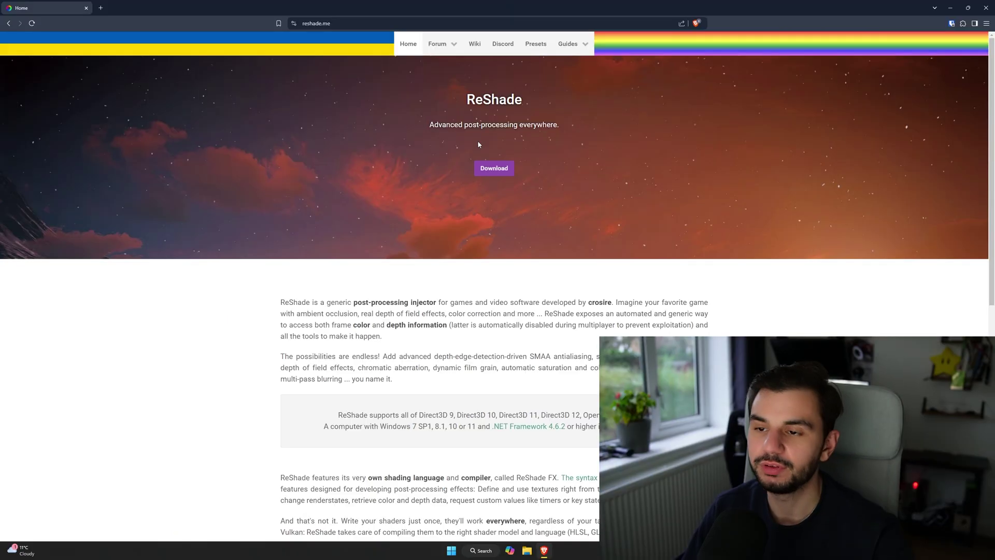
left_click(494, 168)
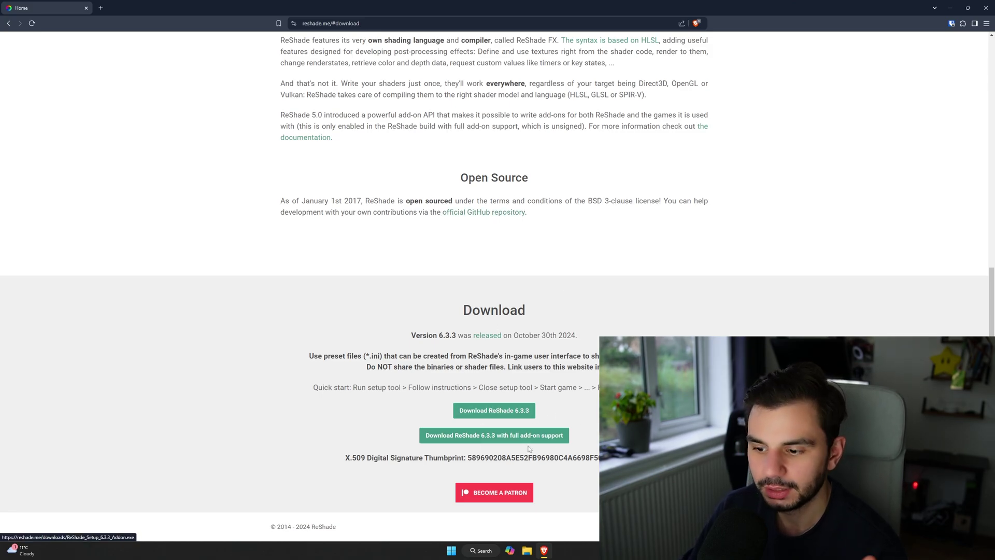
left_click(502, 415)
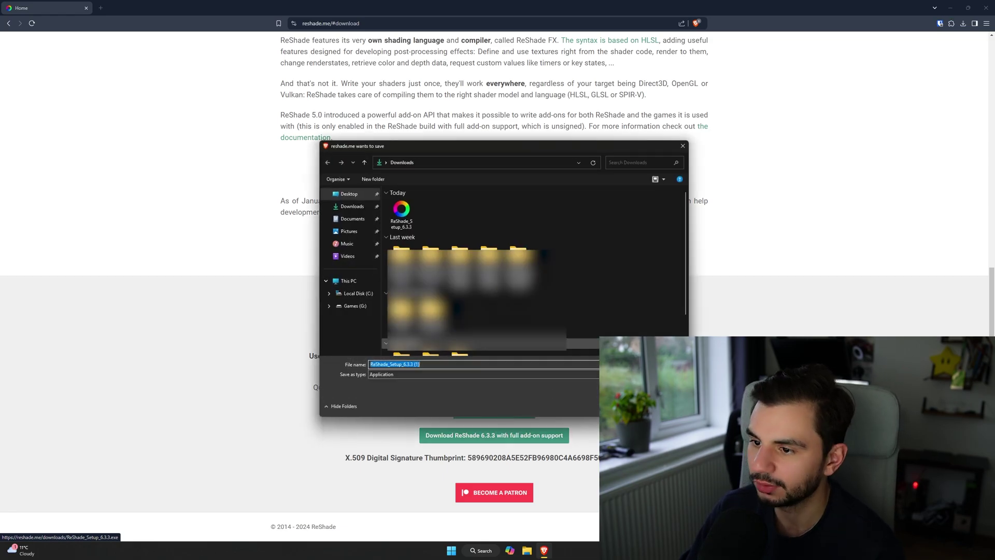
left_click(614, 405)
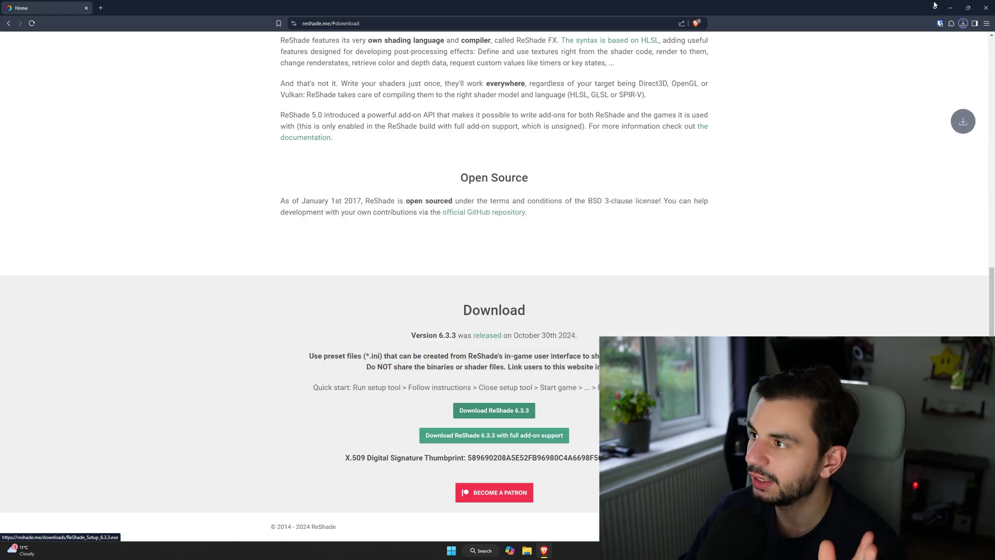
left_click(902, 43)
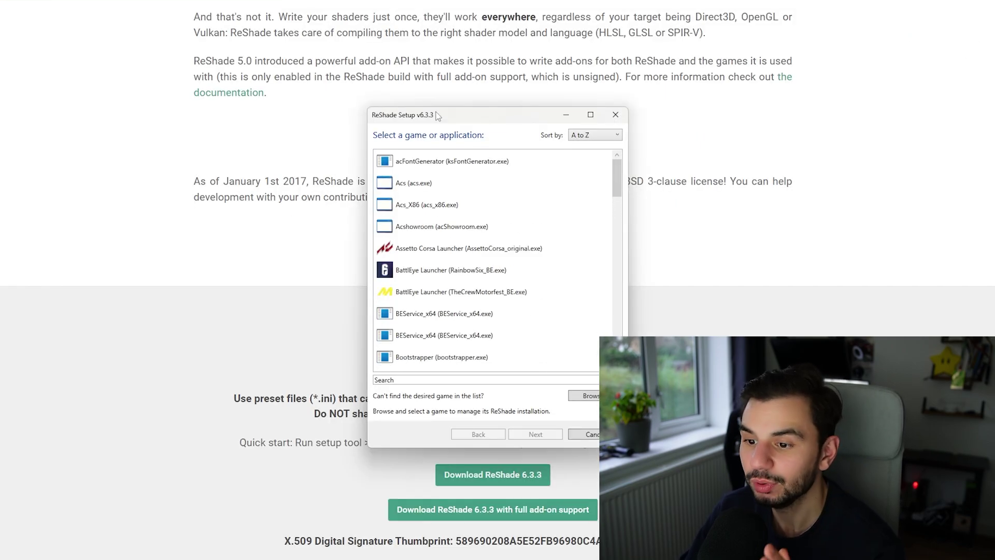
Choose iRacing.com Simulator (iRacingSim64DX11.exe) as the game and DirectX 10/11/12 as its rendering API.
left_click_drag(615, 173, 621, 228)
left_click(454, 296)
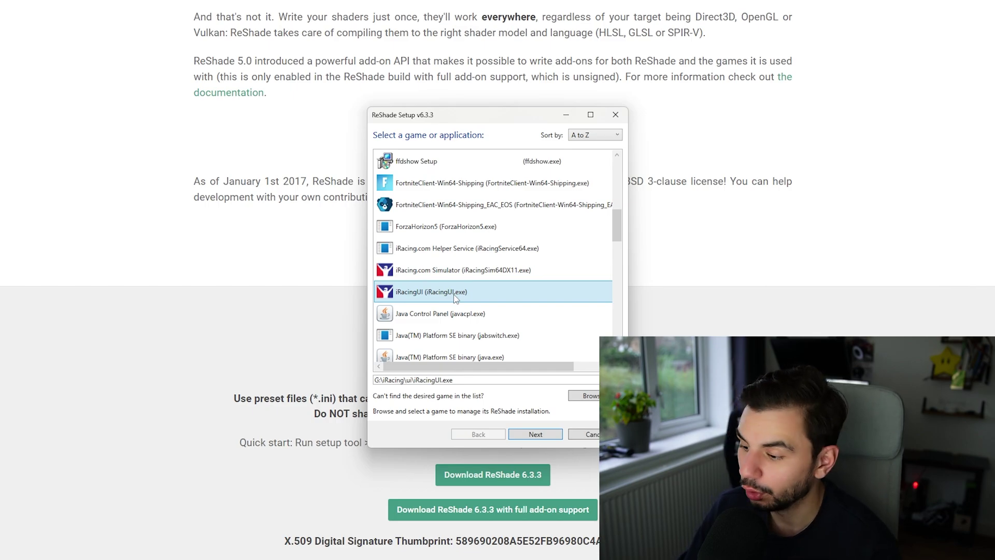
left_click(455, 270)
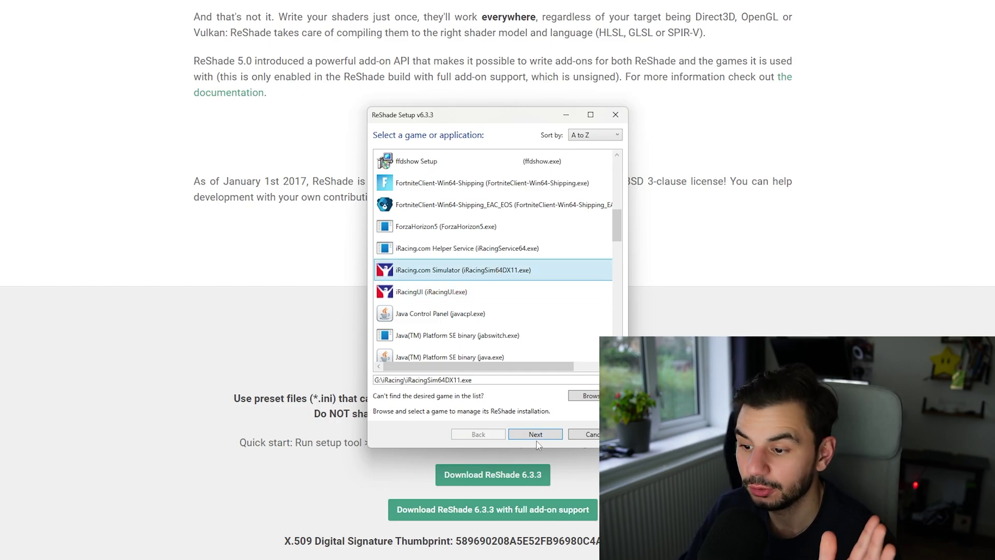
left_click(536, 435)
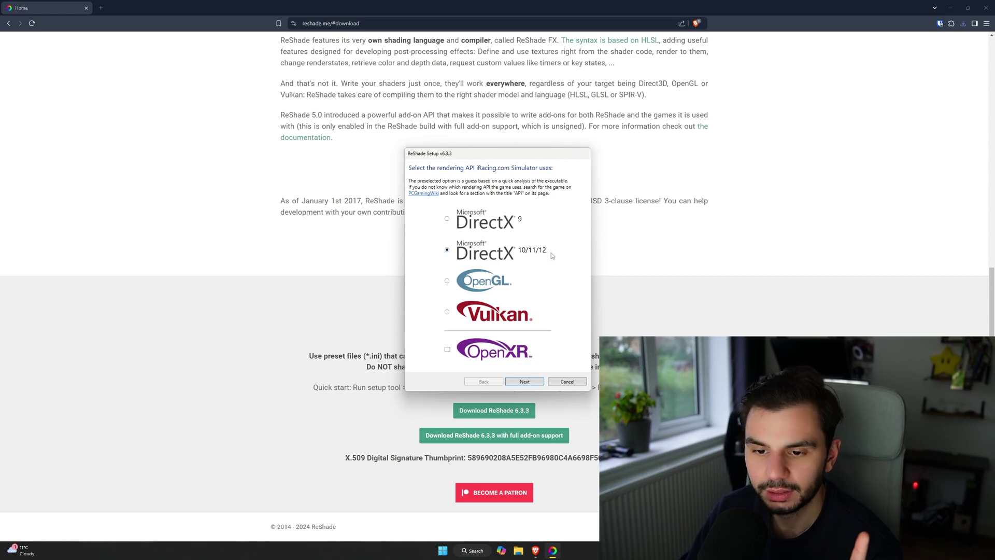
left_click(530, 383)
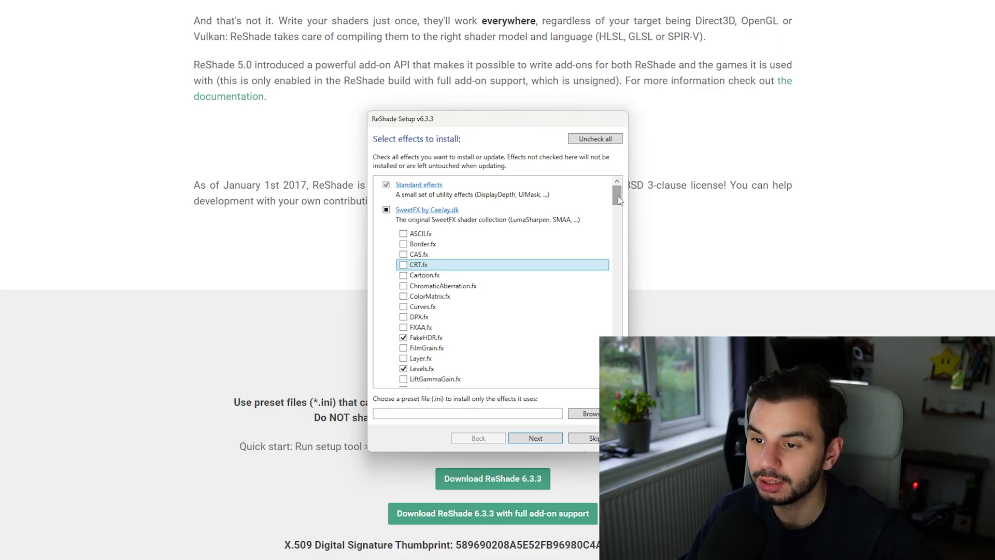
Review the effects list and continue the installation with FakeHDR.fx, Levels.fx, LumaSharpen.fx and Vibrance.fx ticked under SweetFX.
left_click_drag(618, 200, 618, 205)
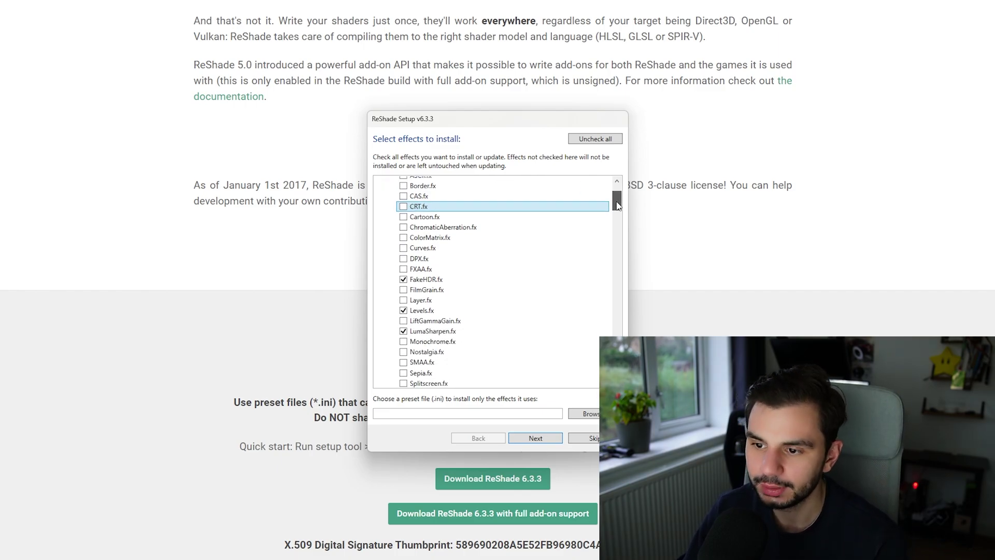
scroll(616, 202, "down", 2)
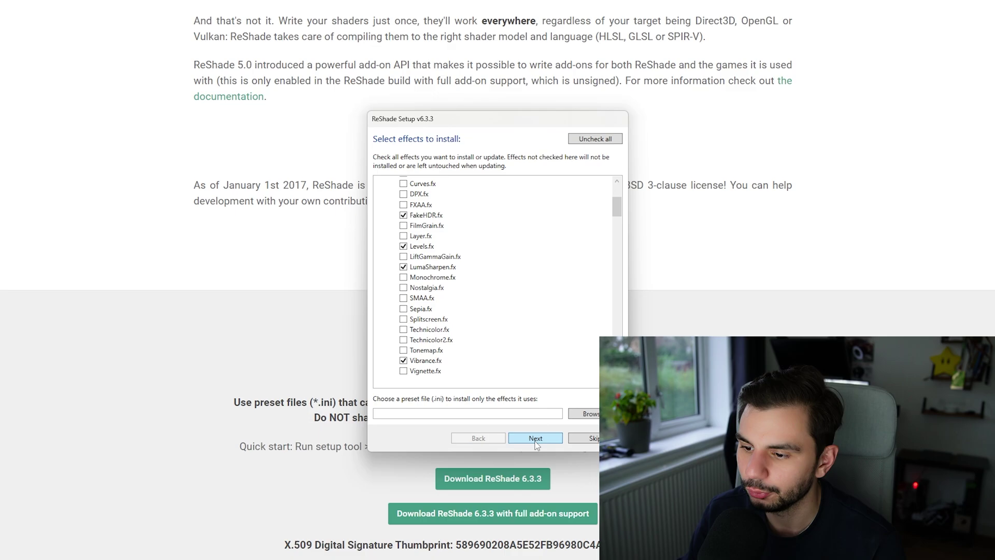
left_click(534, 439)
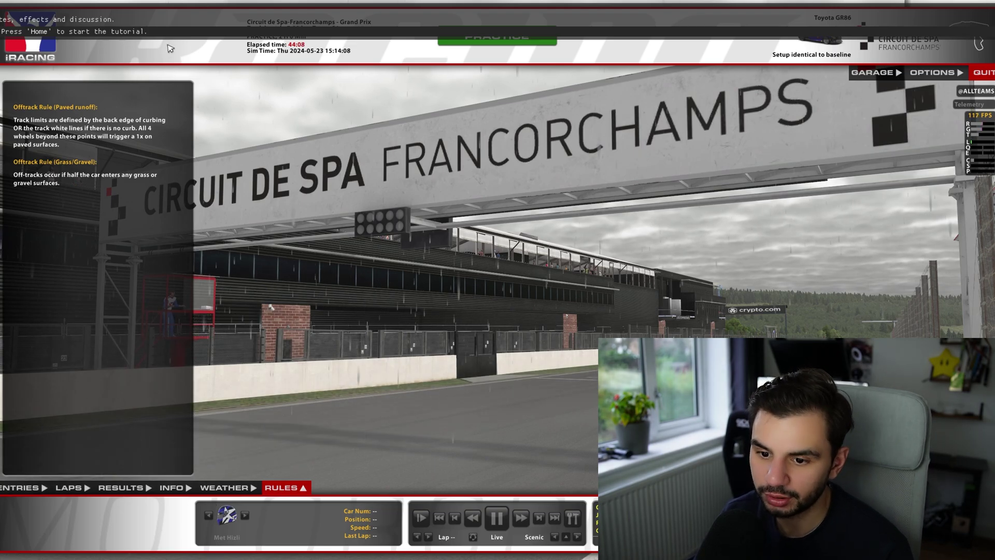
Change the iRacing scenic camera, then switch the view to another driver's car on track.
left_click(565, 537)
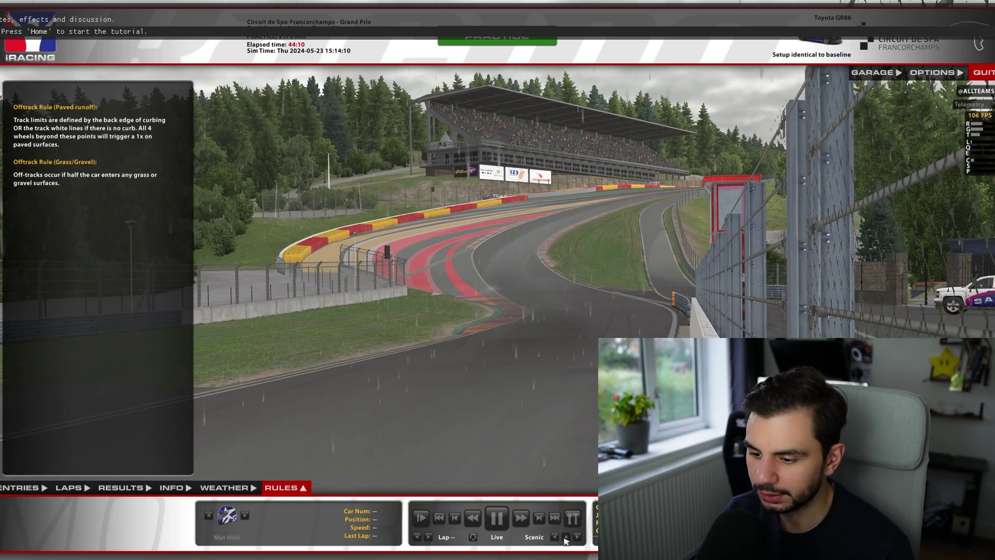
left_click(244, 514)
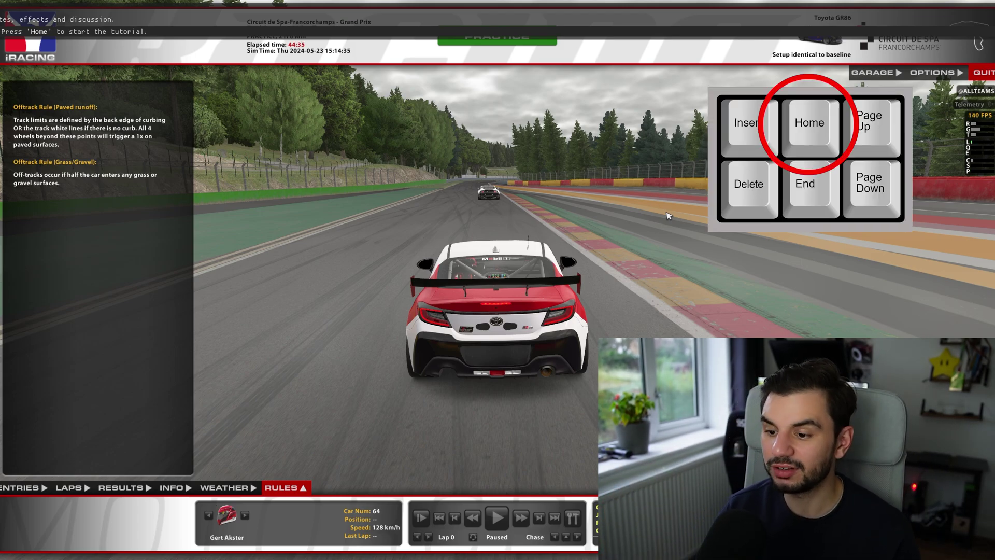
Open the ReShade overlay in iRacing, skip its tutorial and position the window so the car can be seen.
key("Home")
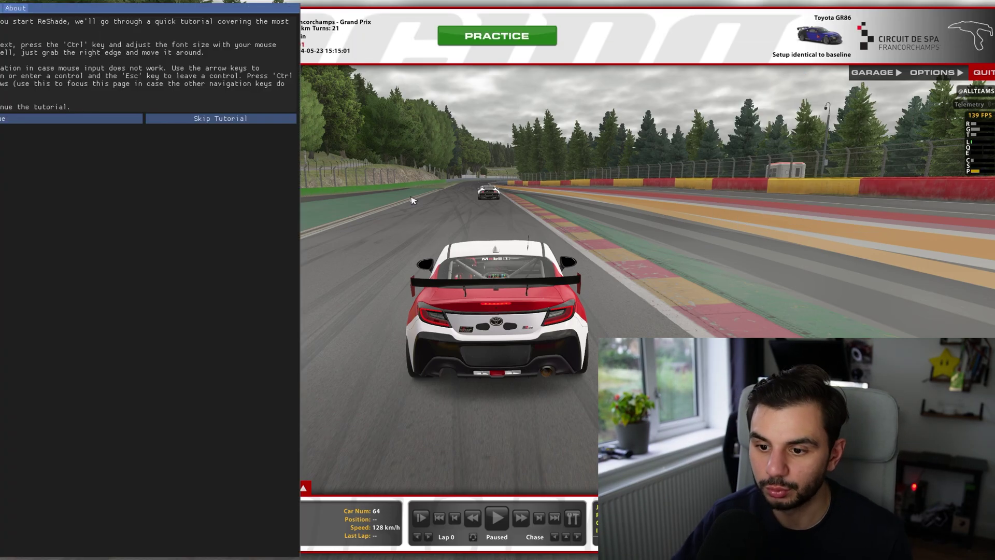
left_click_drag(138, 15, 432, 22)
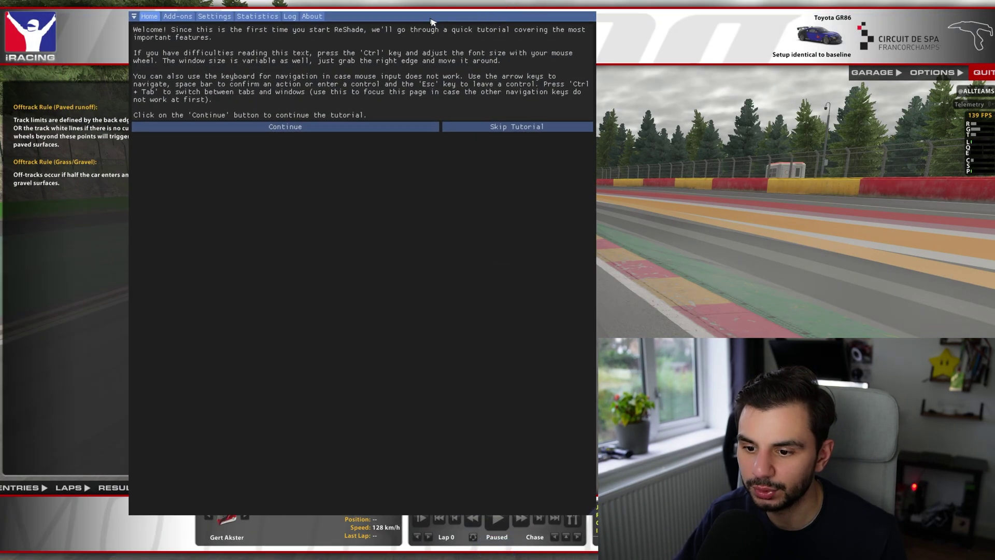
left_click(503, 129)
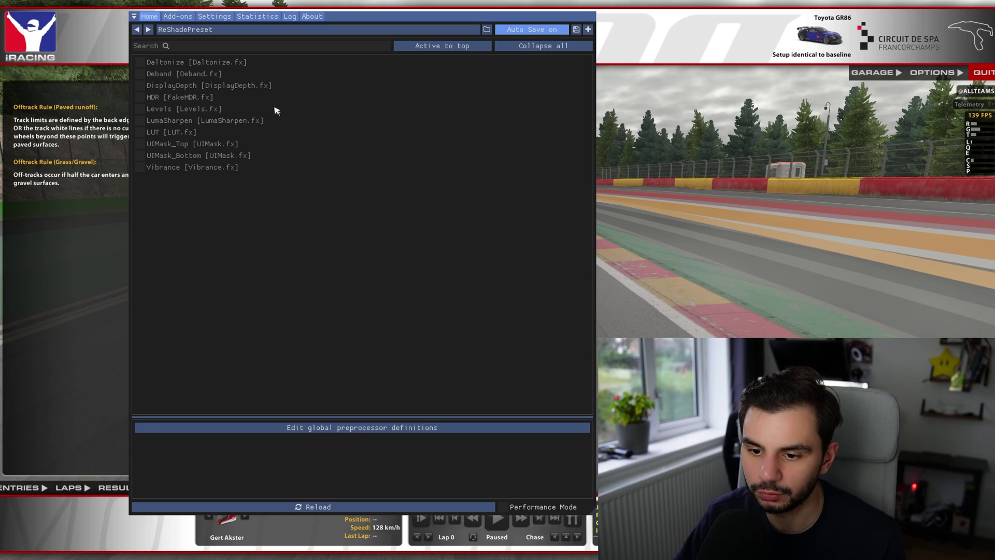
left_click_drag(339, 23, 228, 18)
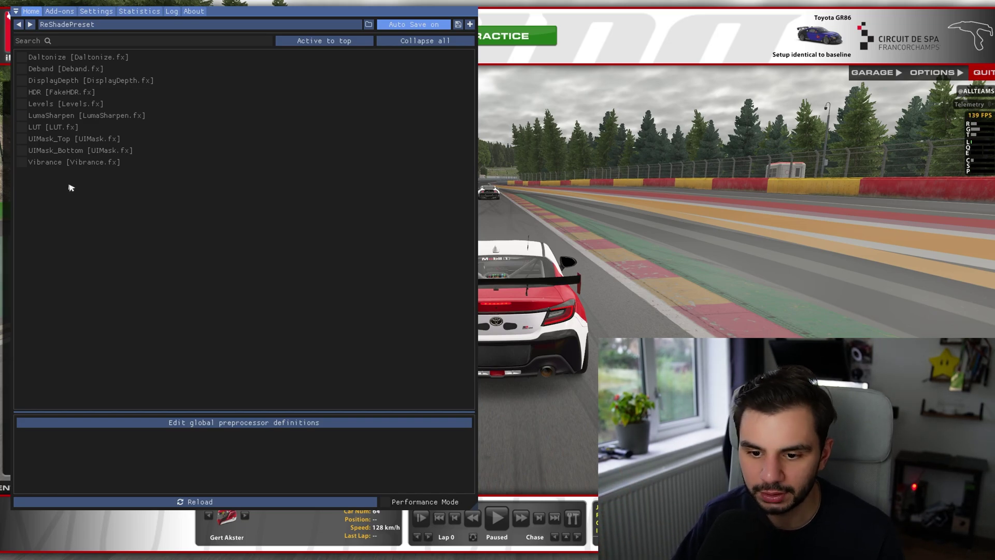
Enable the HDR, Levels, LumaSharpen and Vibrance effects in ReShadePreset.
left_click(21, 93)
left_click(22, 104)
left_click(22, 115)
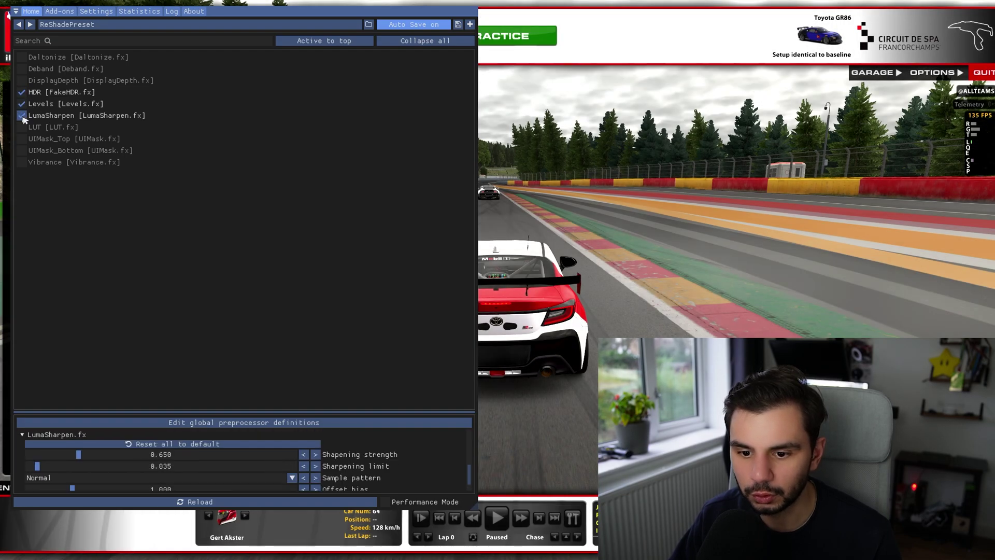
left_click(21, 162)
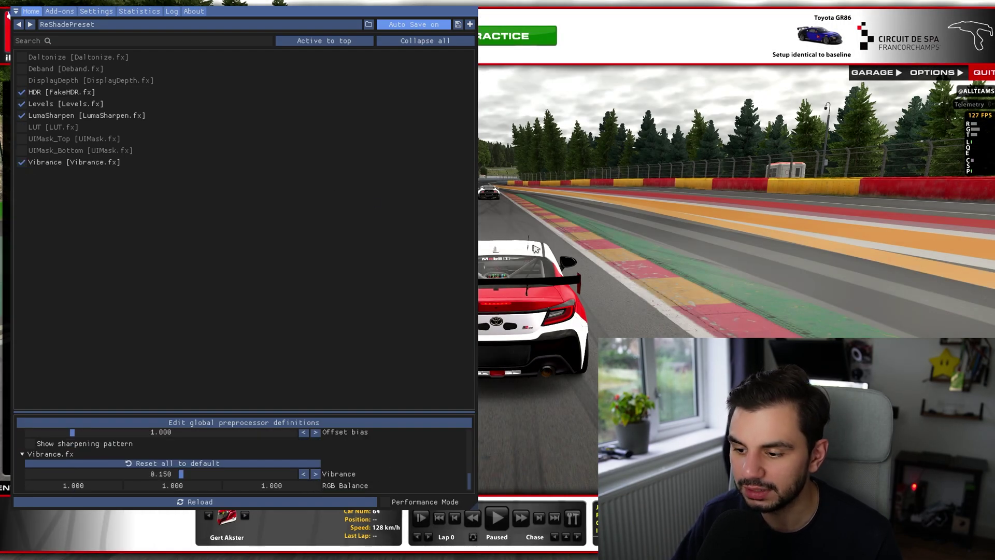
Turn the HDR effect off and back on, and enlarge the effect settings area to fit all four effects.
left_click(23, 96)
left_click(24, 96)
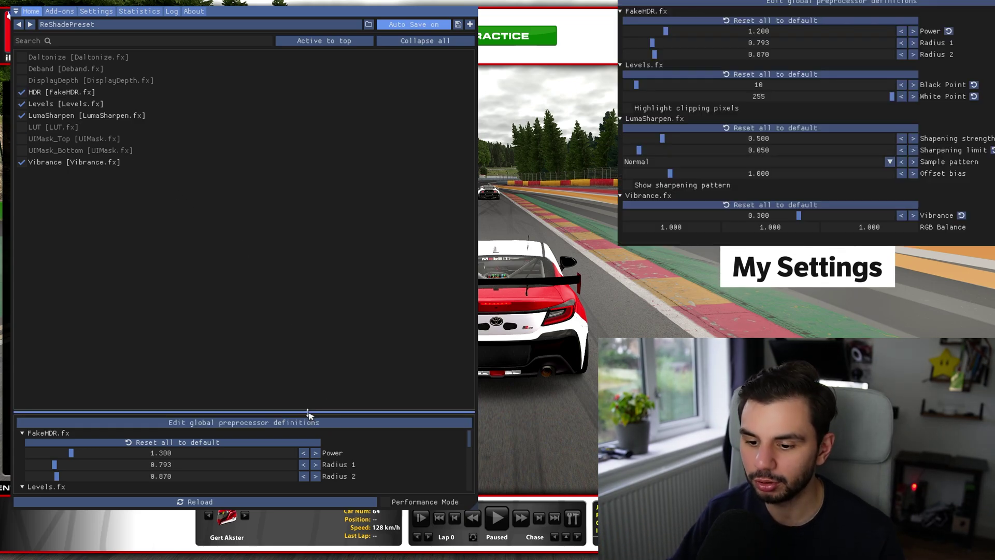
left_click_drag(311, 413, 320, 172)
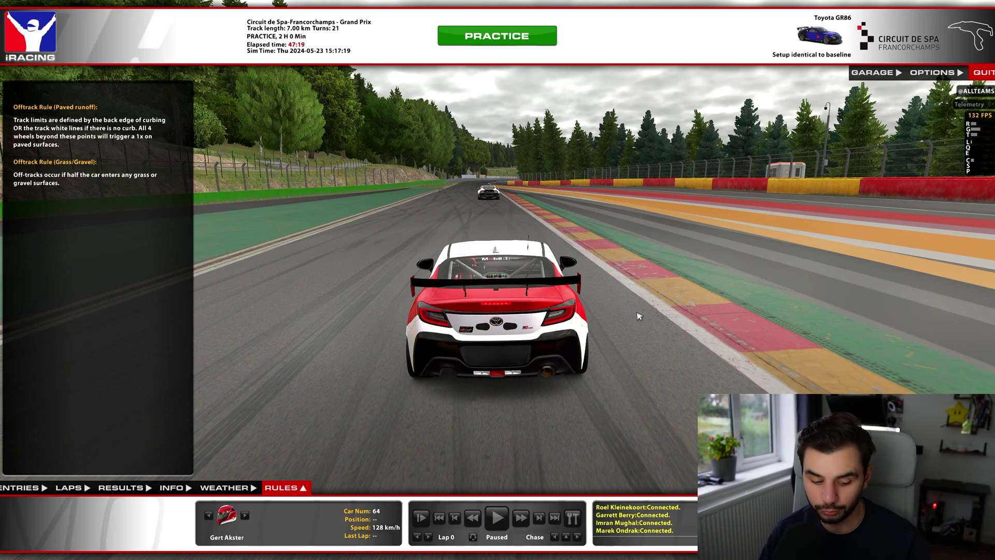
Reopen the ReShade overlay and disable the Vibrance, LumaSharpen, Levels and HDR effects to compare the image.
key("Home")
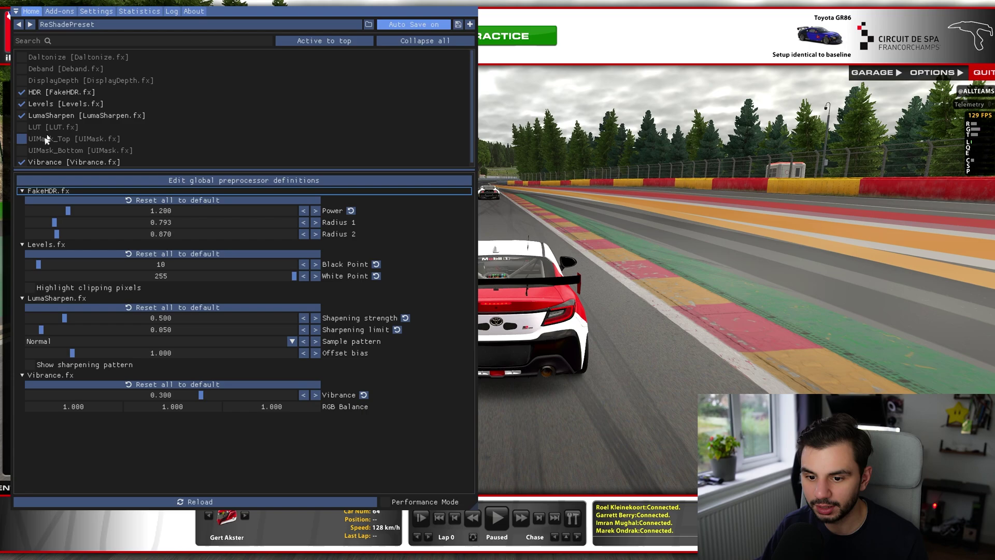
left_click(22, 162)
left_click(21, 115)
left_click(22, 103)
left_click(22, 91)
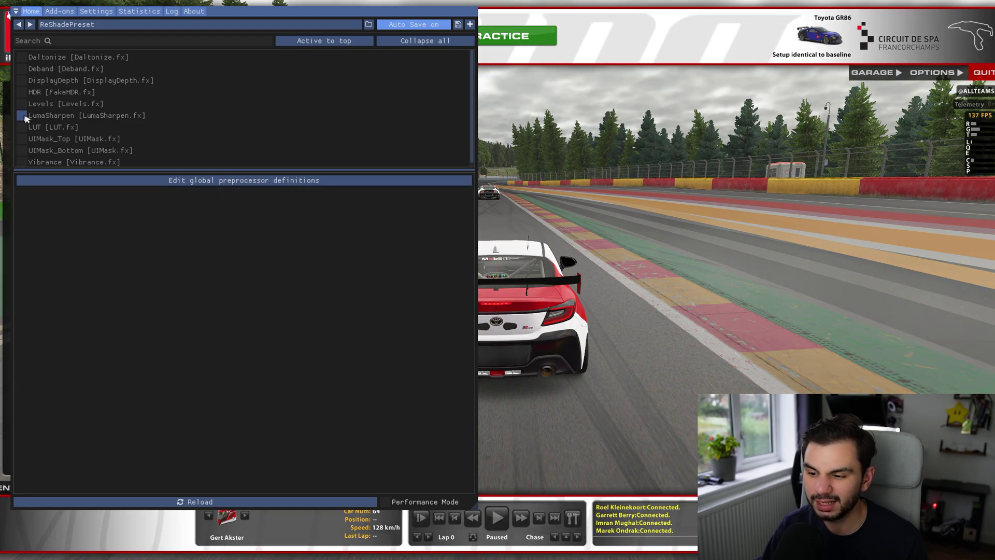
Turn the LumaSharpen, Levels, HDR and Vibrance effects back on.
left_click(21, 115)
left_click(21, 104)
left_click(22, 92)
left_click(21, 162)
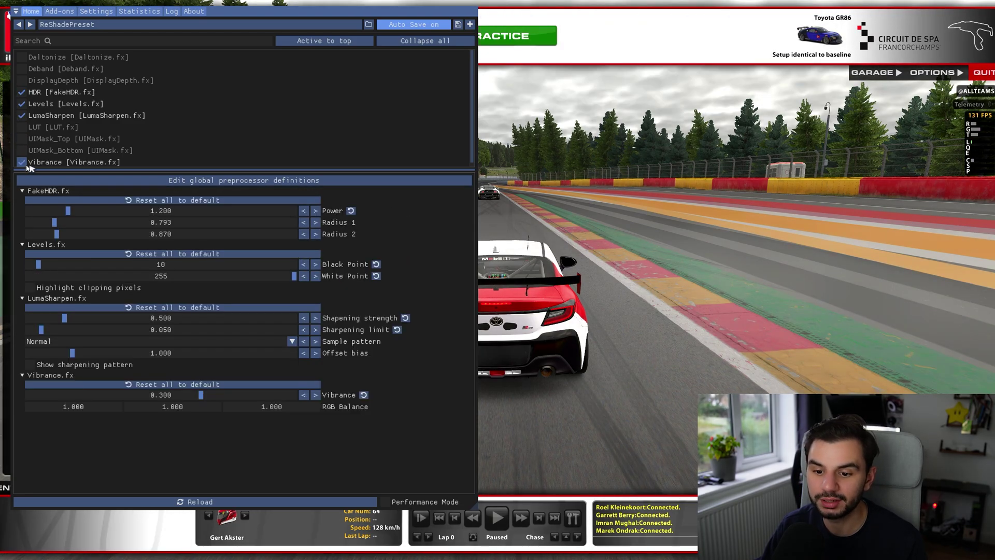